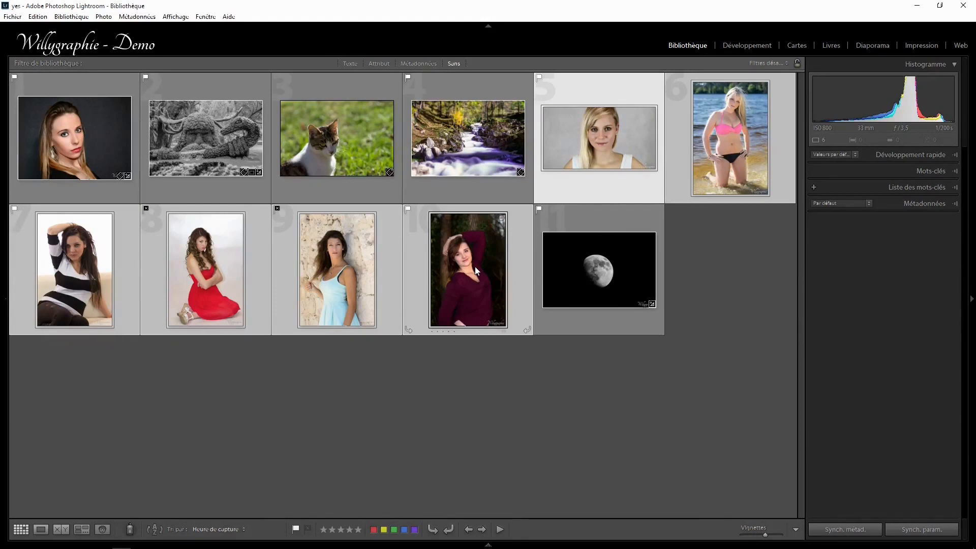
Add the keyword "france" to the selected portrait photos.
{"action": "key", "text": "ctrl+k"}
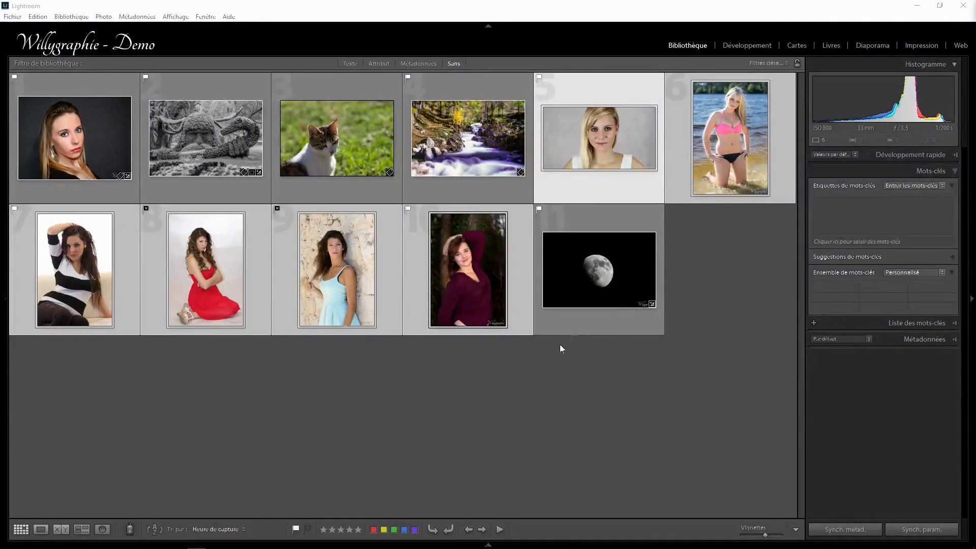
{"action": "left_click", "coordinate": [839, 242]}
{"action": "type", "text": "france"}
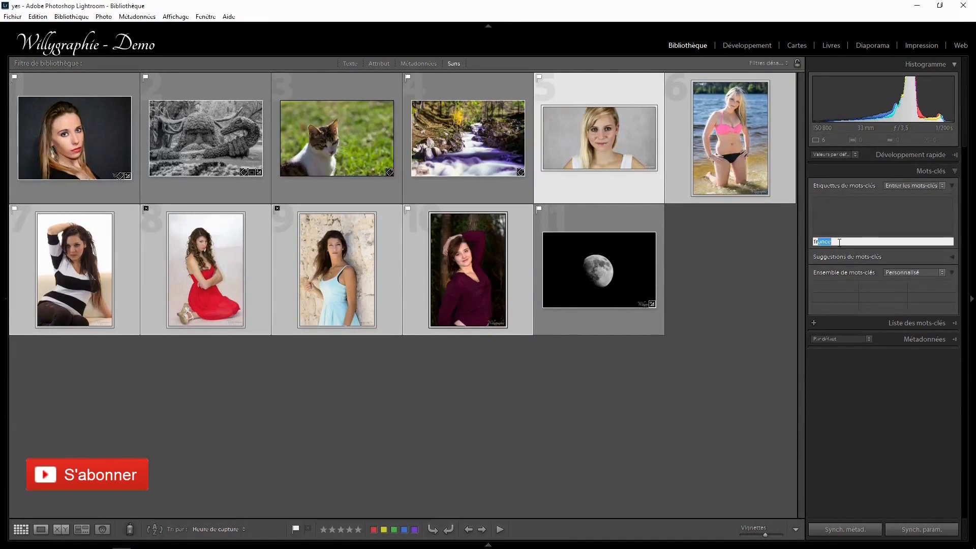
{"action": "key", "text": "Return"}
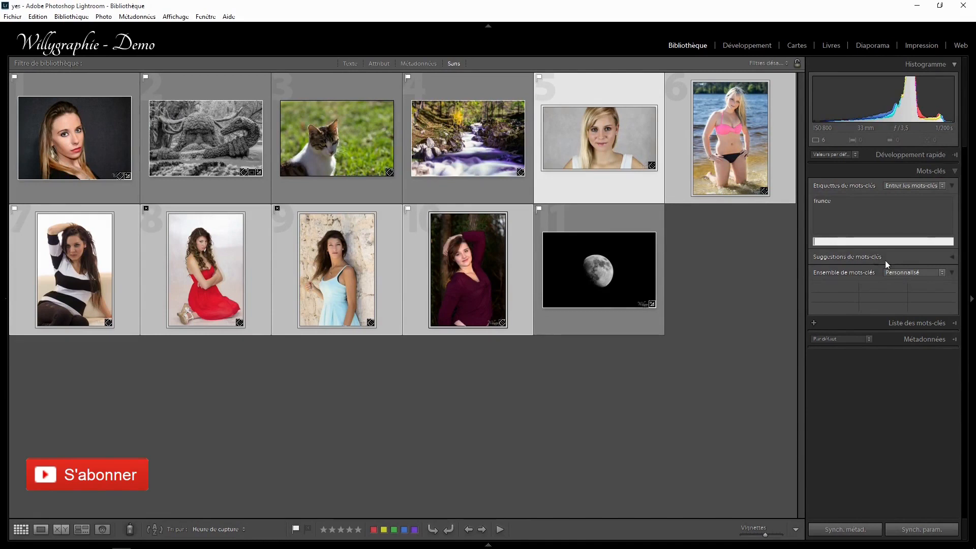
Expand the keyword suggestions, add the suggested keywords "modèle" and "aquitaine" to the selected portraits, and deselect the photos.
{"action": "left_click", "coordinate": [950, 256]}
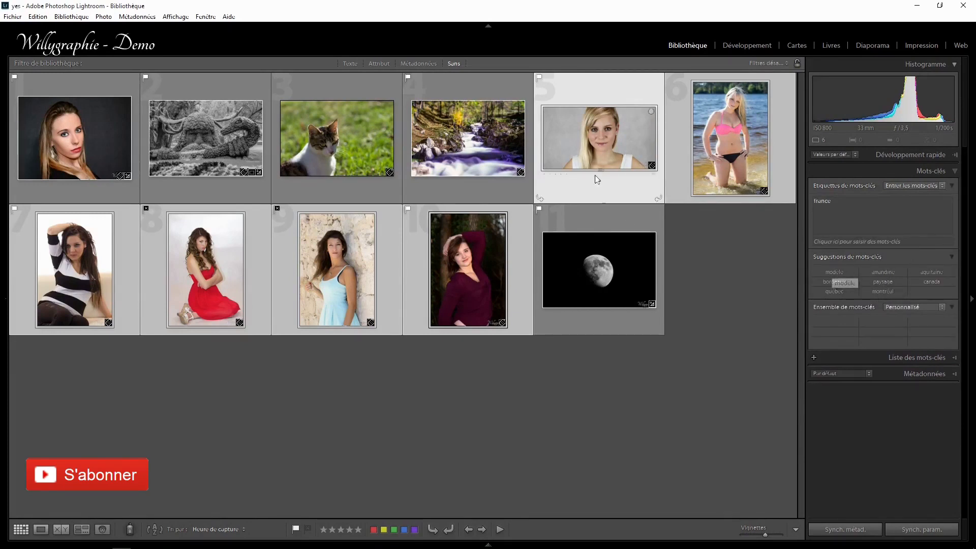
{"action": "left_click", "coordinate": [833, 273]}
{"action": "left_click", "coordinate": [835, 270]}
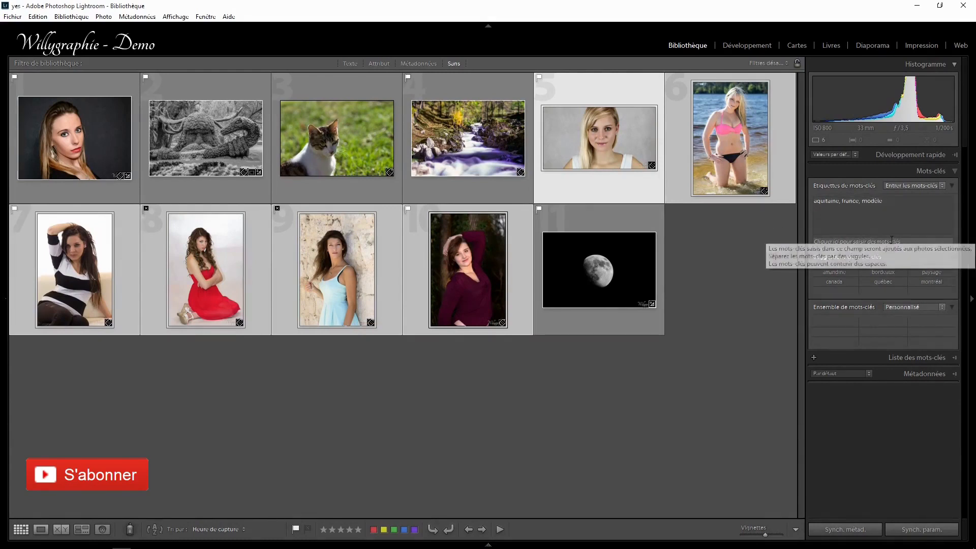
{"action": "left_click", "coordinate": [723, 276]}
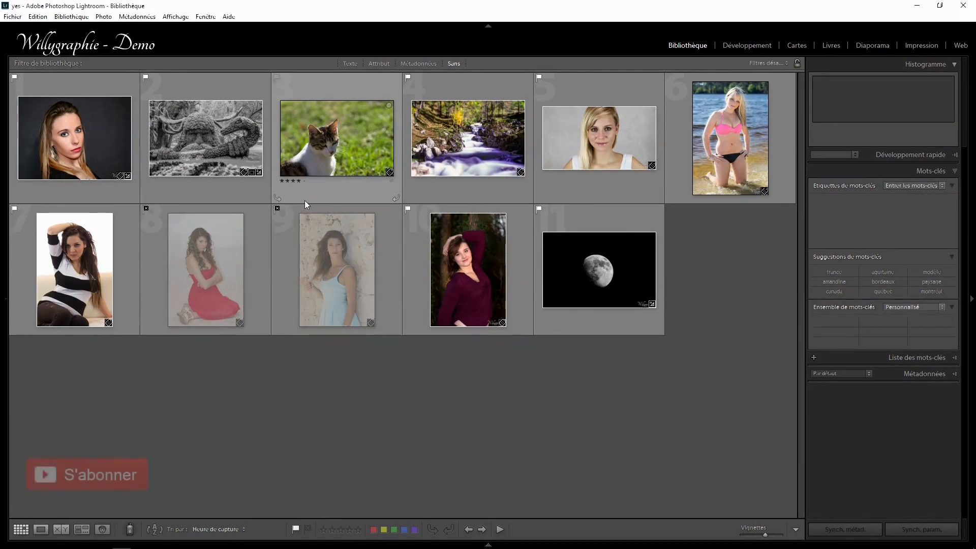
Rate the cat photo four stars, the forest stream three stars and the white-top portrait two stars.
{"action": "key", "text": "4"}
{"action": "key", "text": "3"}
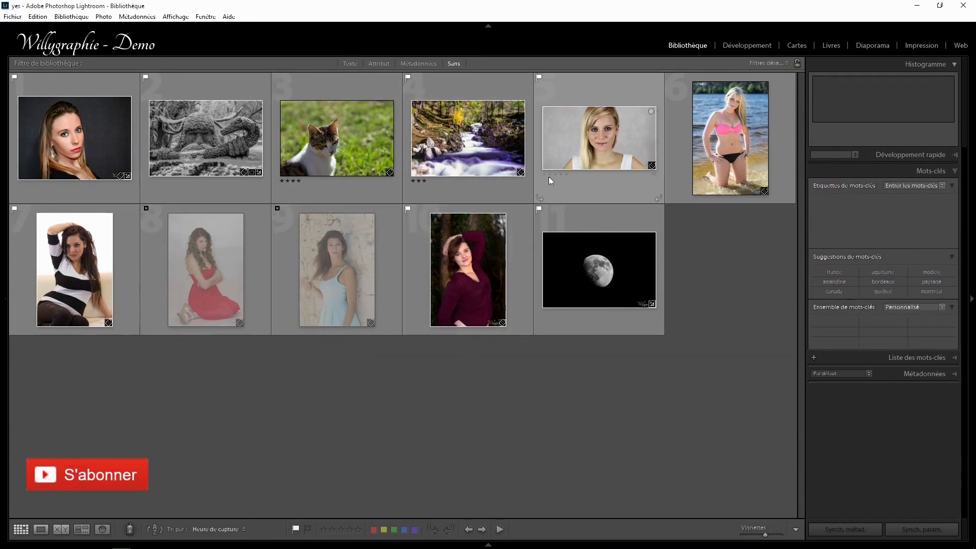
{"action": "key", "text": "2"}
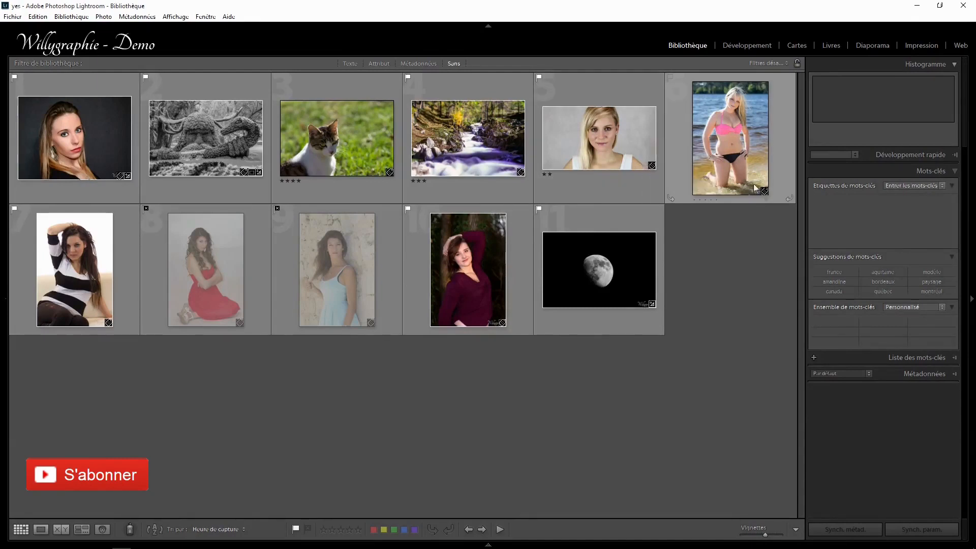
Rate the beach and striped-sweater photos five stars, the red-dress photo four stars and the blue-dress photo three stars.
{"action": "left_click", "coordinate": [715, 200]}
{"action": "left_click", "coordinate": [63, 331]}
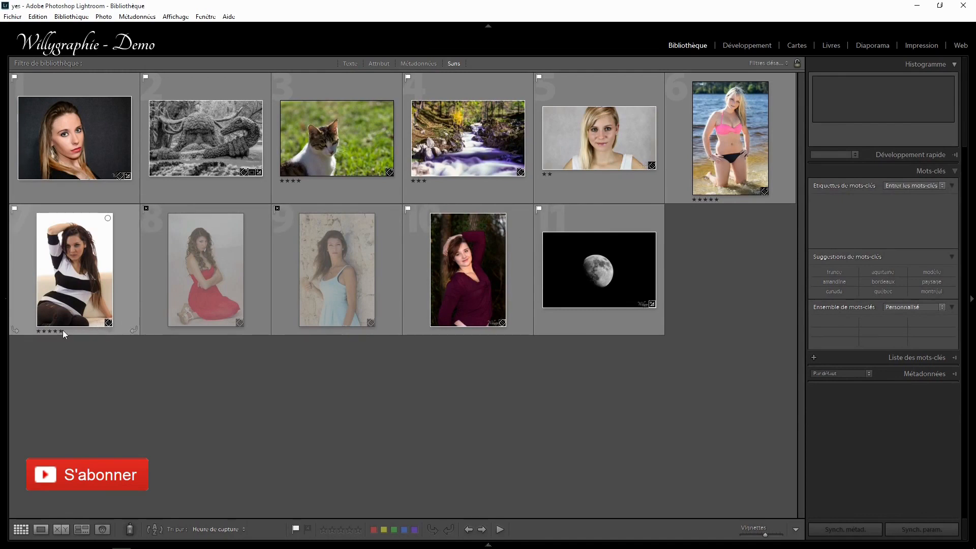
{"action": "left_click", "coordinate": [186, 330]}
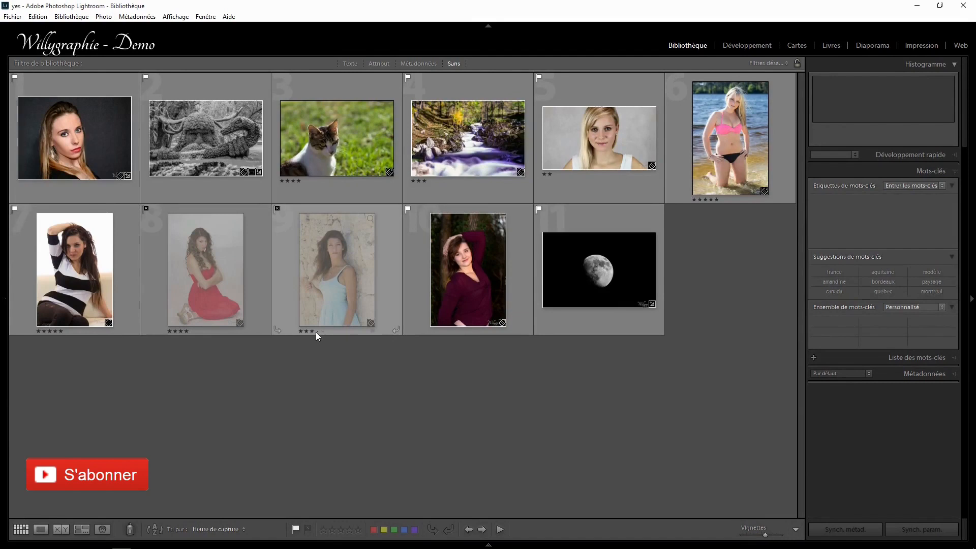
{"action": "left_click", "coordinate": [312, 331]}
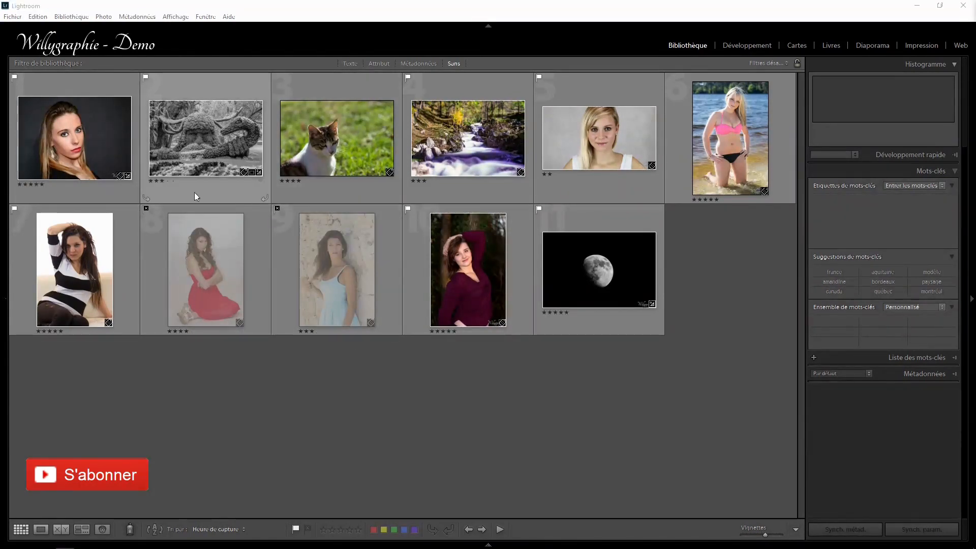
Change the cat photo's rating to five stars and the black-and-white sculpture photo's rating to one star.
{"action": "left_click", "coordinate": [161, 181]}
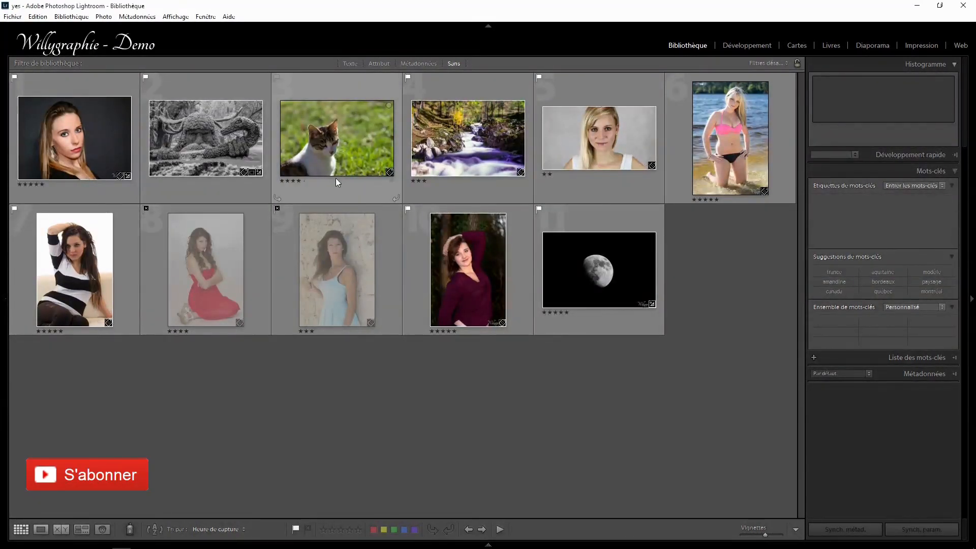
{"action": "left_click", "coordinate": [298, 181]}
{"action": "left_click", "coordinate": [303, 181]}
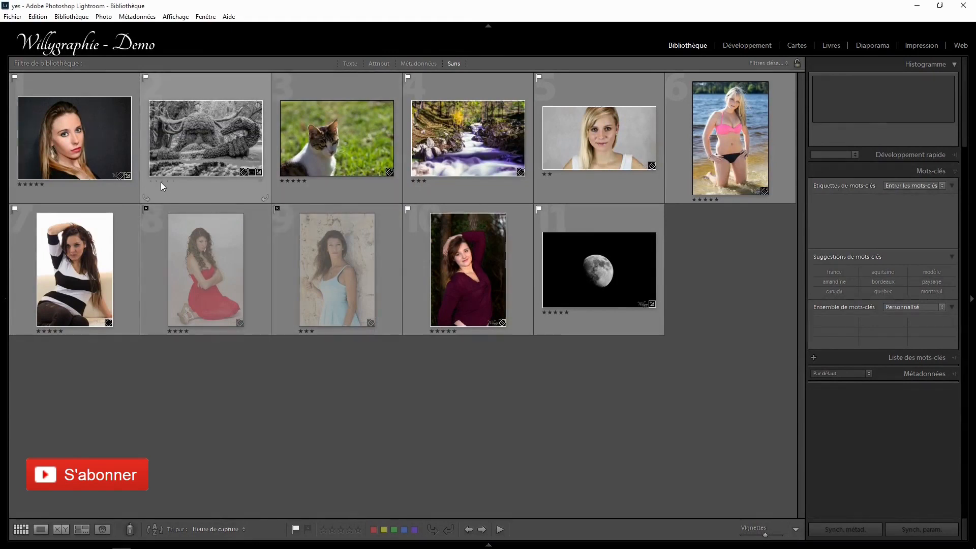
{"action": "left_click", "coordinate": [174, 180]}
{"action": "left_click", "coordinate": [151, 181]}
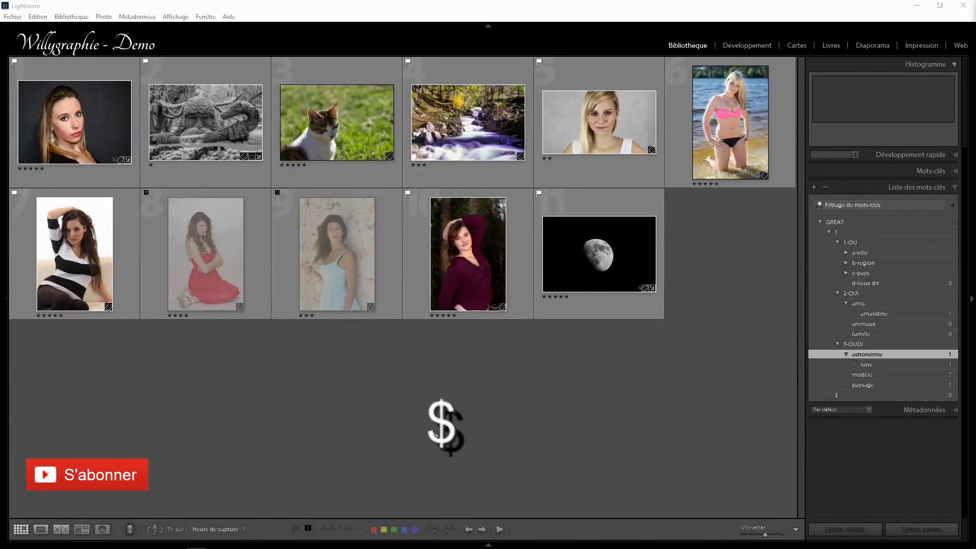
Show the library filter bar with the text filter and examine its searchable fields and matching rules.
{"action": "key", "text": "backslash"}
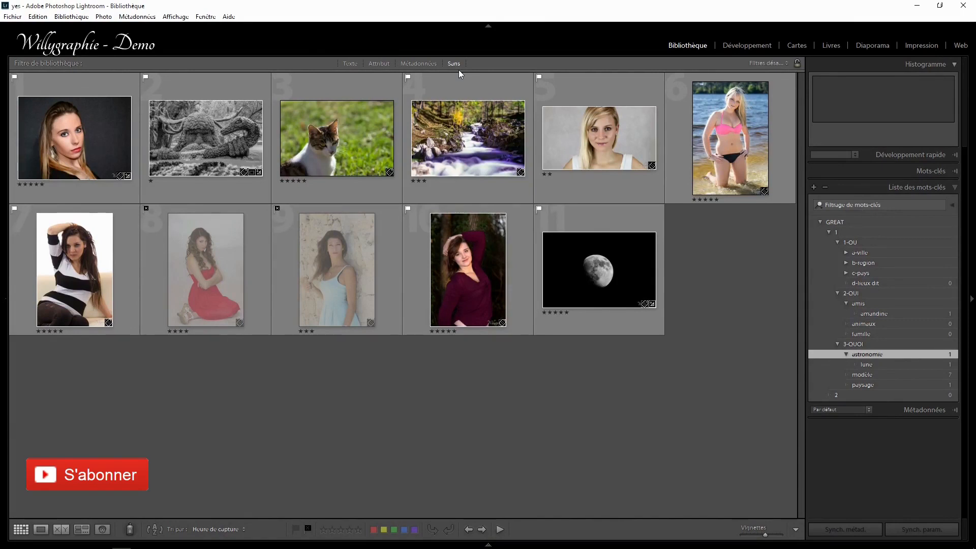
{"action": "left_click", "coordinate": [346, 63]}
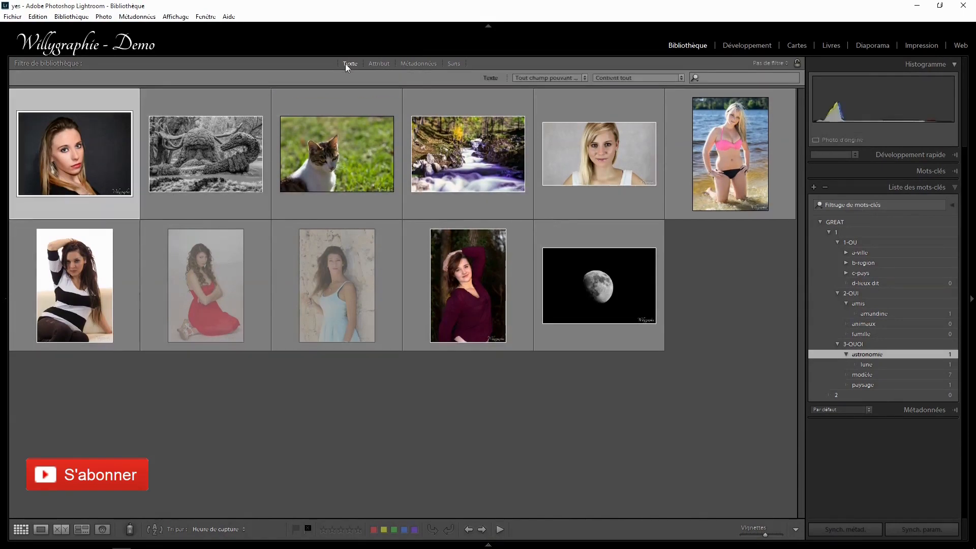
{"action": "left_click", "coordinate": [555, 78]}
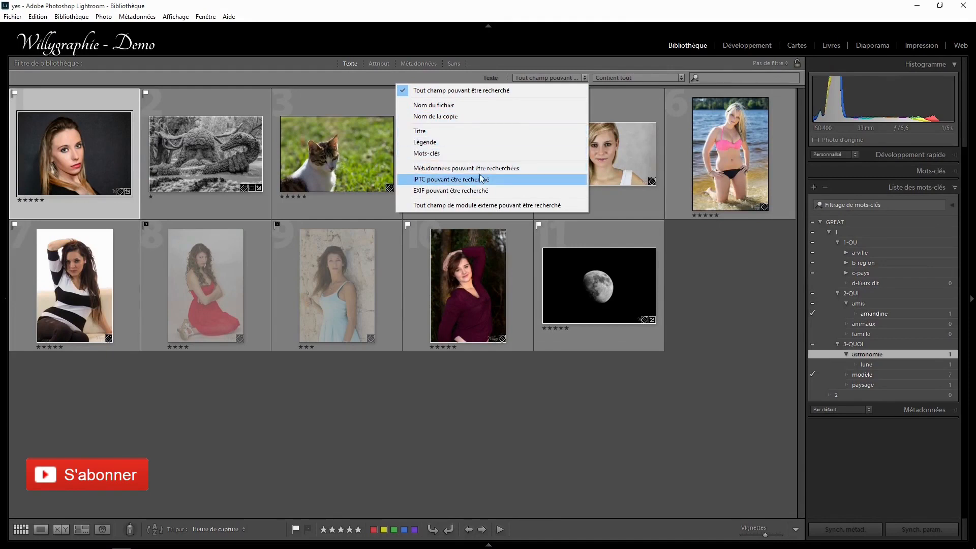
{"action": "left_click", "coordinate": [497, 79]}
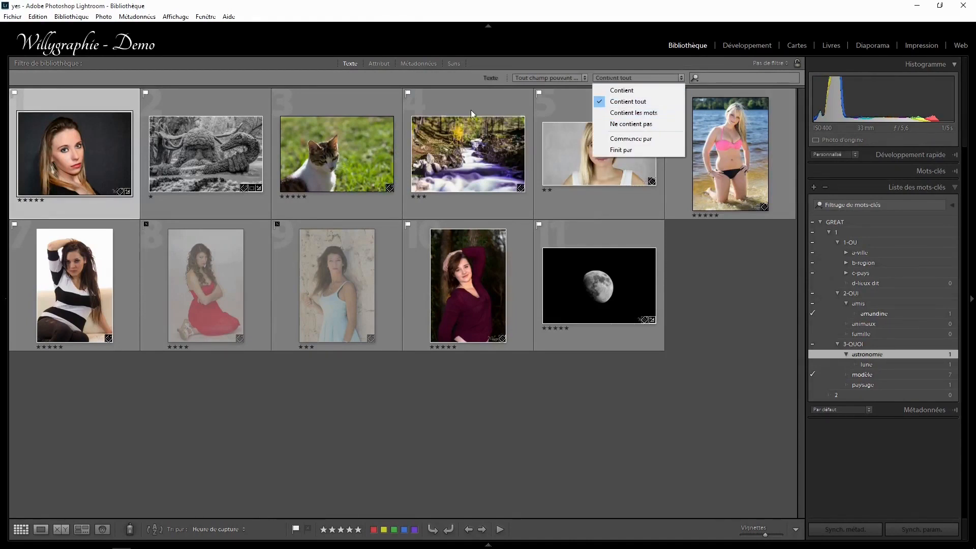
{"action": "left_click", "coordinate": [446, 77]}
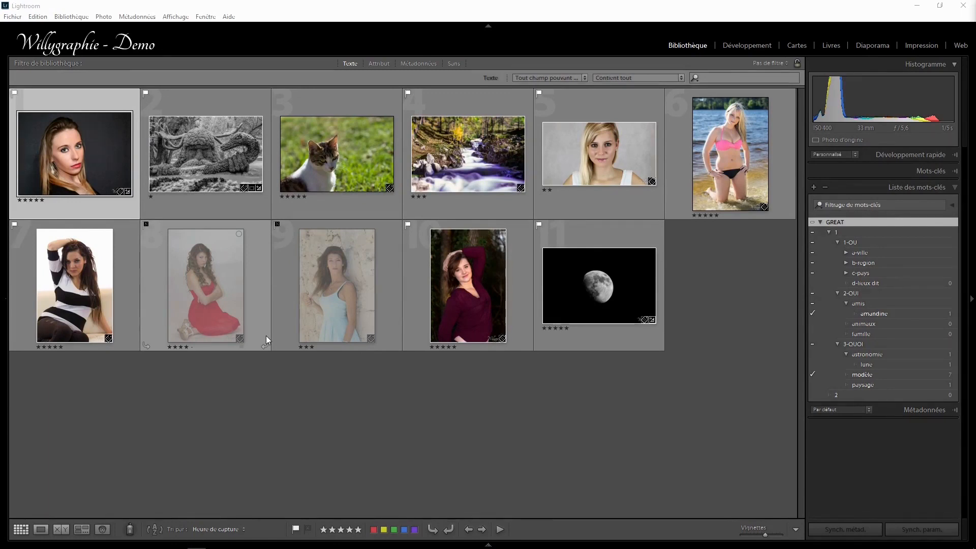
Use the attribute filter to view only flagged, only unflagged and only rejected photos in turn, clearing each filter.
{"action": "left_click", "coordinate": [376, 63]}
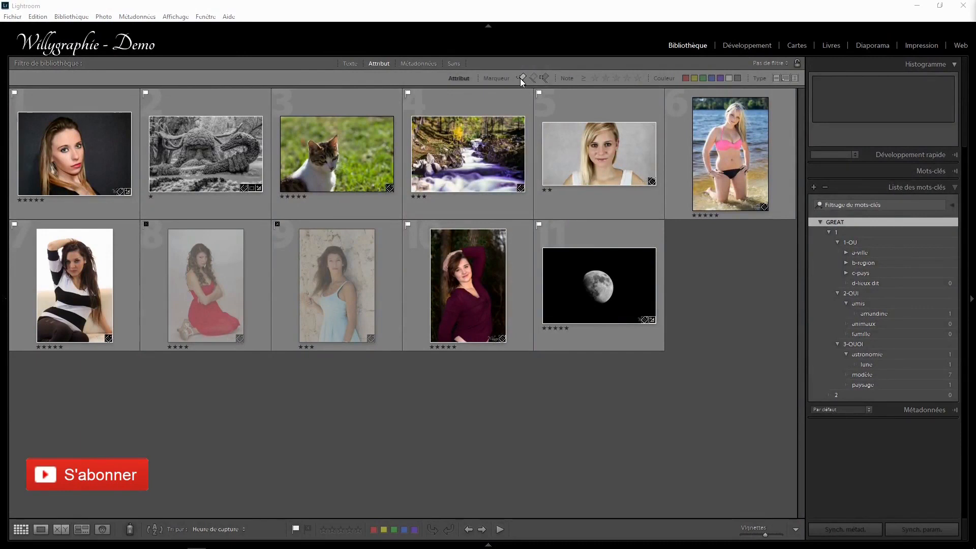
{"action": "left_click", "coordinate": [520, 78]}
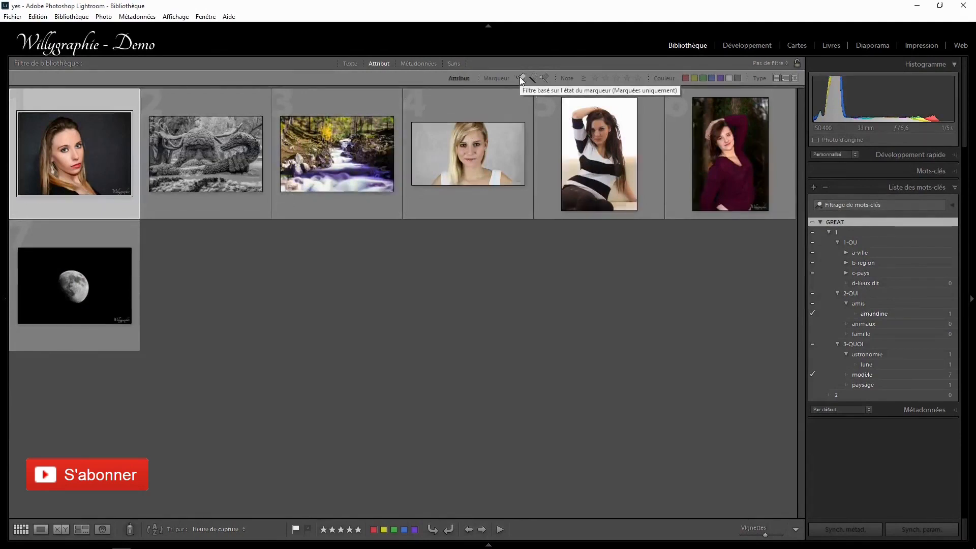
{"action": "left_click", "coordinate": [520, 78]}
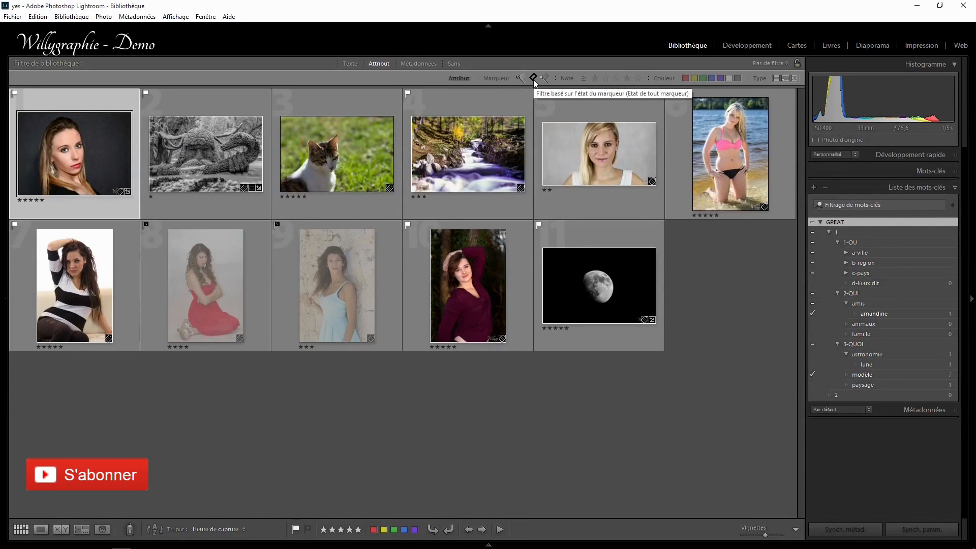
{"action": "left_click", "coordinate": [533, 79]}
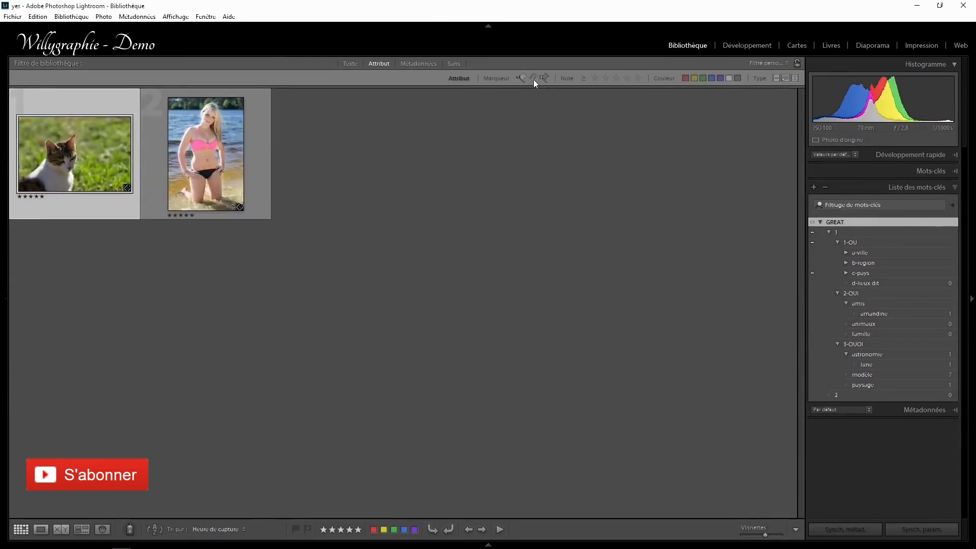
{"action": "left_click", "coordinate": [533, 79]}
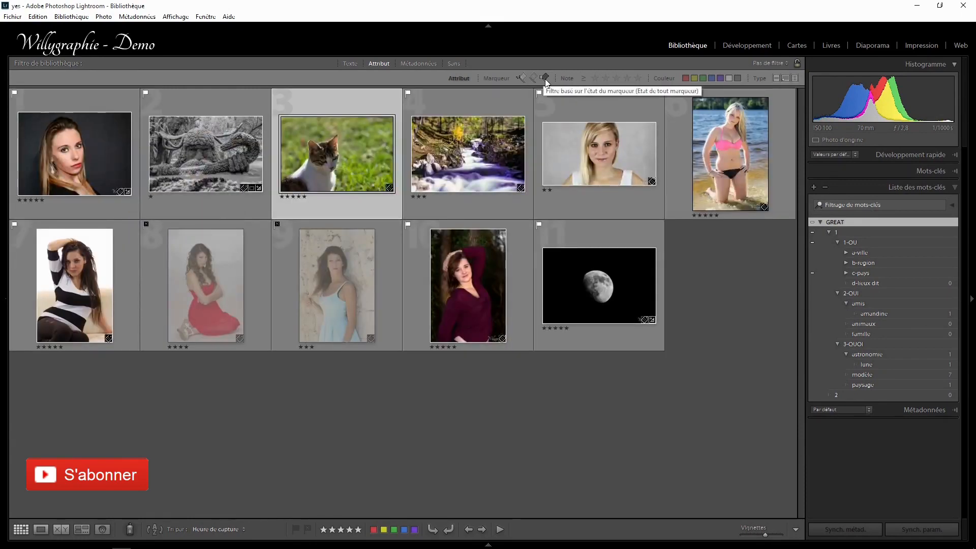
{"action": "left_click", "coordinate": [545, 79]}
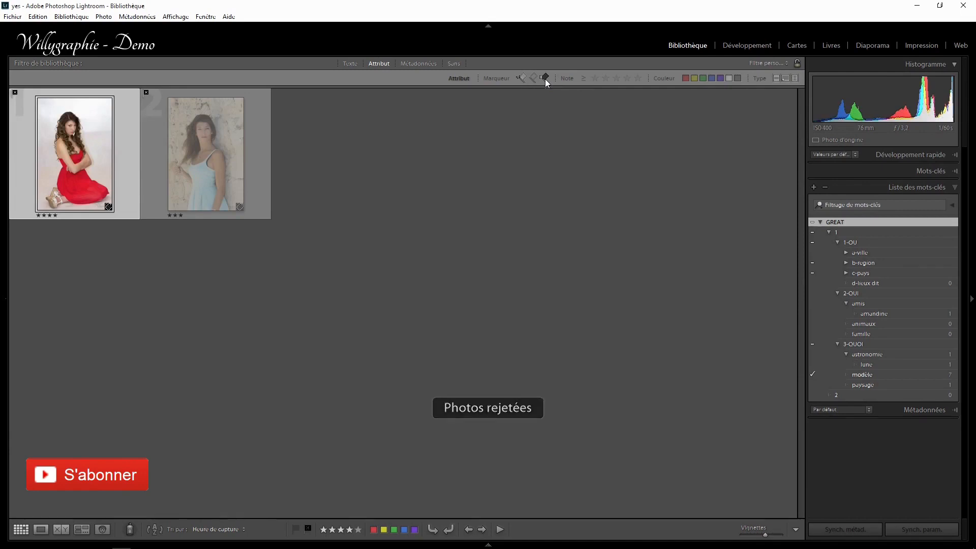
{"action": "left_click", "coordinate": [545, 79]}
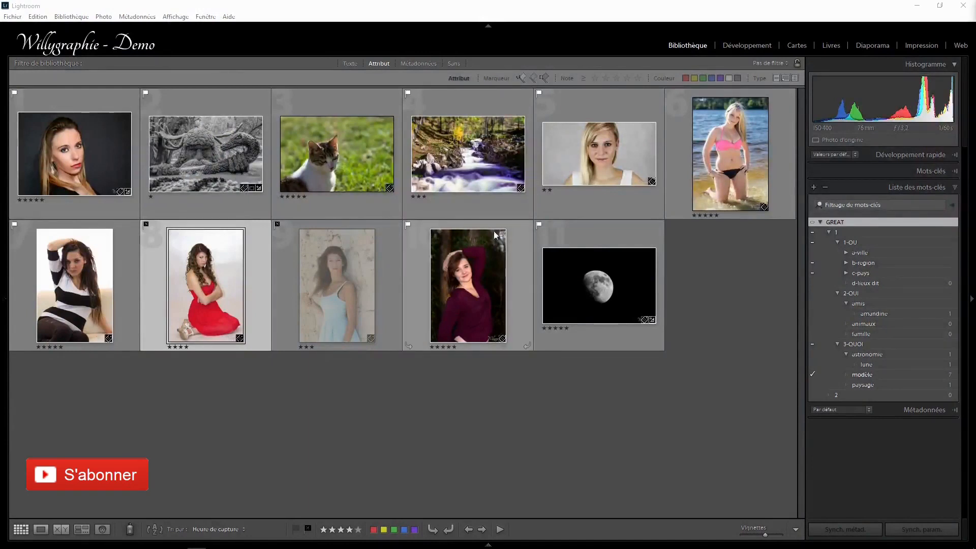
Combine the flagged and unflagged filters to view both groups, and turn the filters off.
{"action": "left_click", "coordinate": [521, 79]}
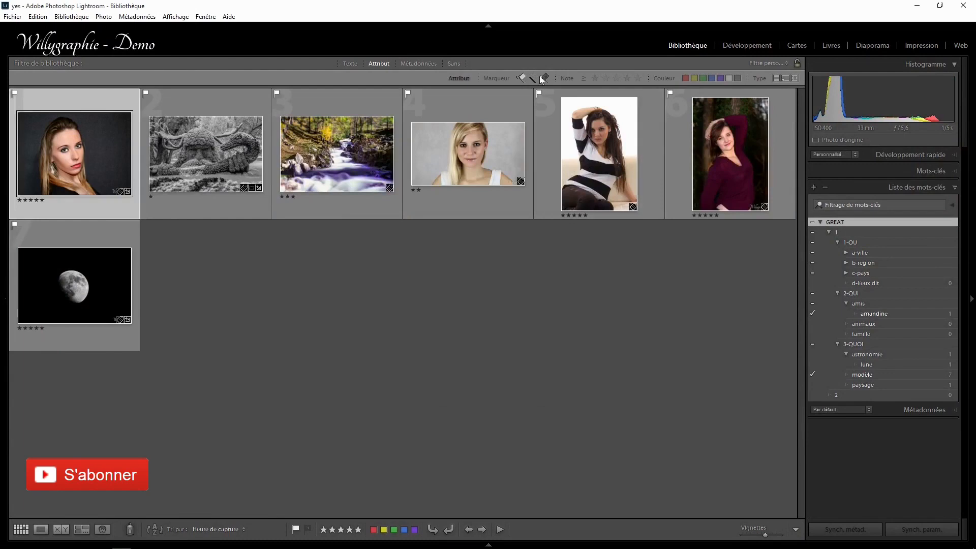
{"action": "left_click", "coordinate": [534, 78]}
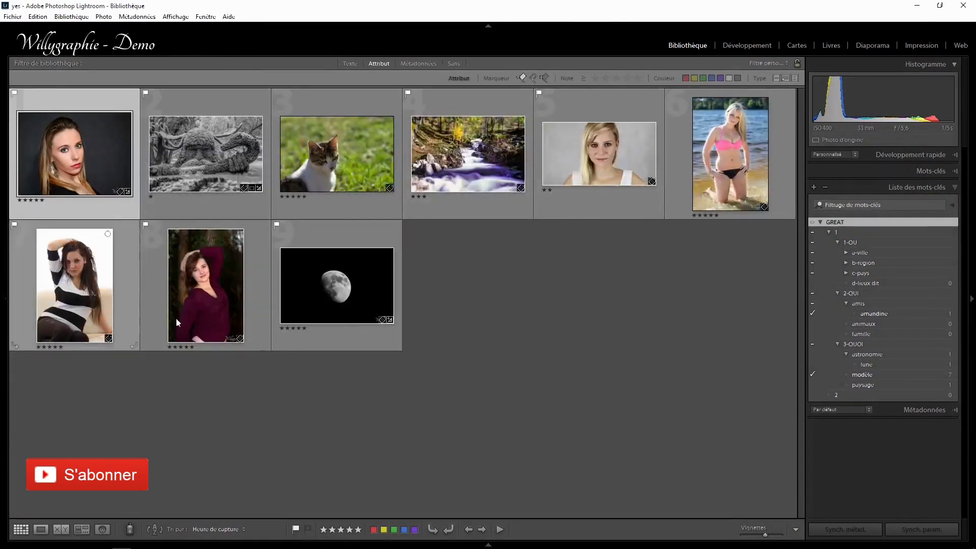
{"action": "key", "text": "ctrl+l"}
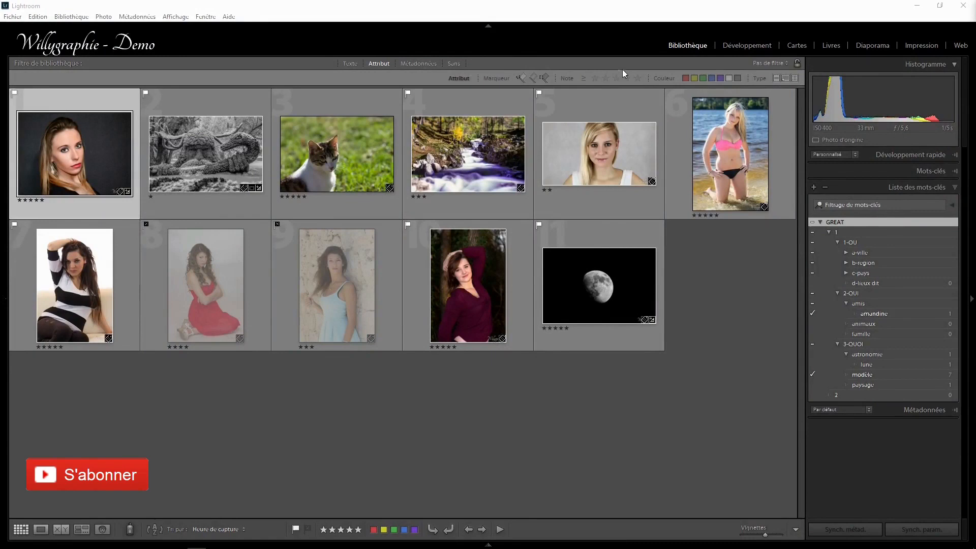
Filter the library by rating from one star up, raise the minimum to four stars and restrict it to flagged photos.
{"action": "left_click", "coordinate": [593, 78]}
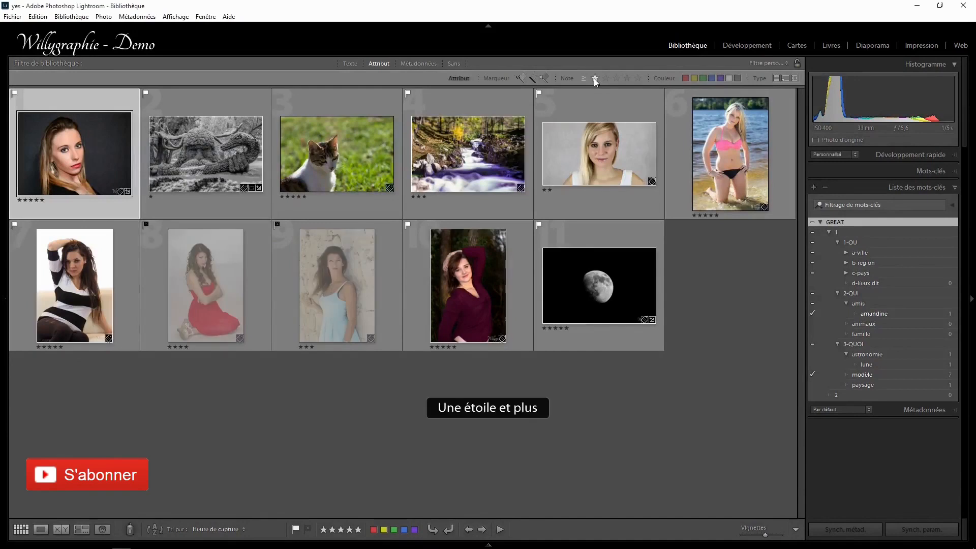
{"action": "left_click", "coordinate": [626, 78]}
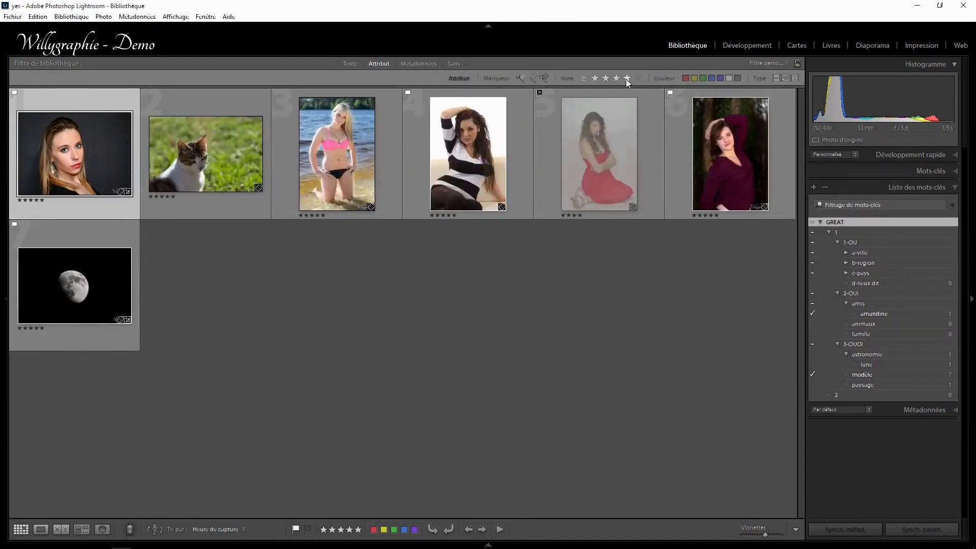
{"action": "left_click", "coordinate": [520, 78]}
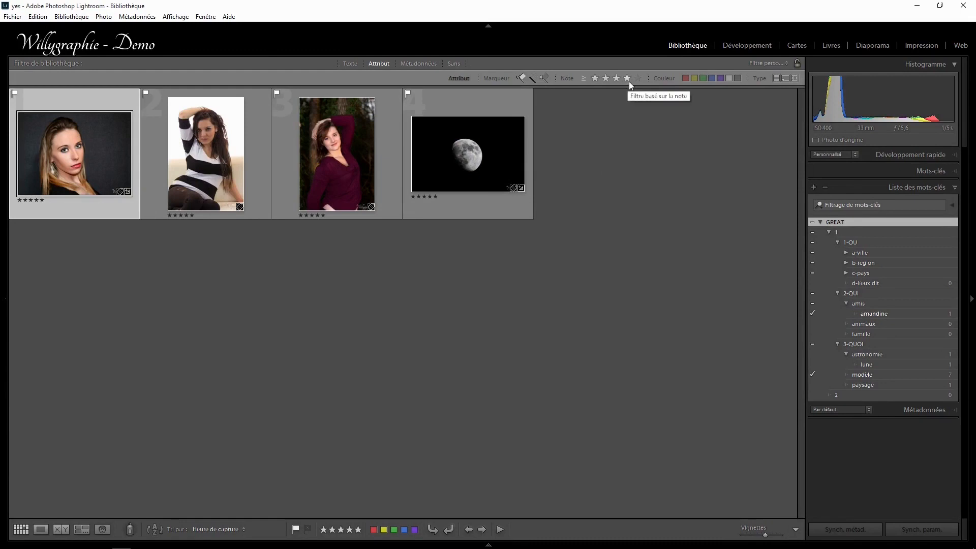
Reveal the catalogue and folder navigation, display all photos in the catalogue, and show the 2014 folder's photos.
{"action": "key", "text": "F7"}
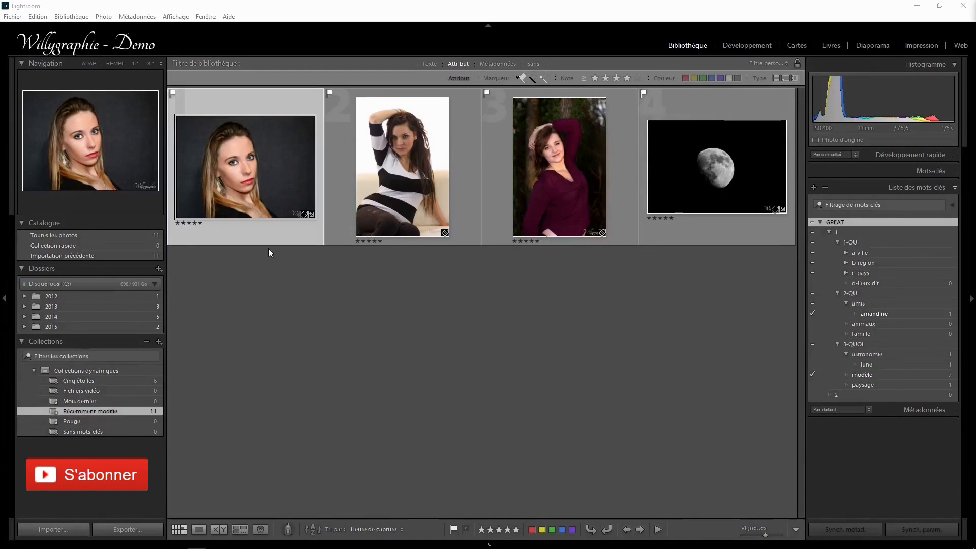
{"action": "left_click", "coordinate": [76, 235]}
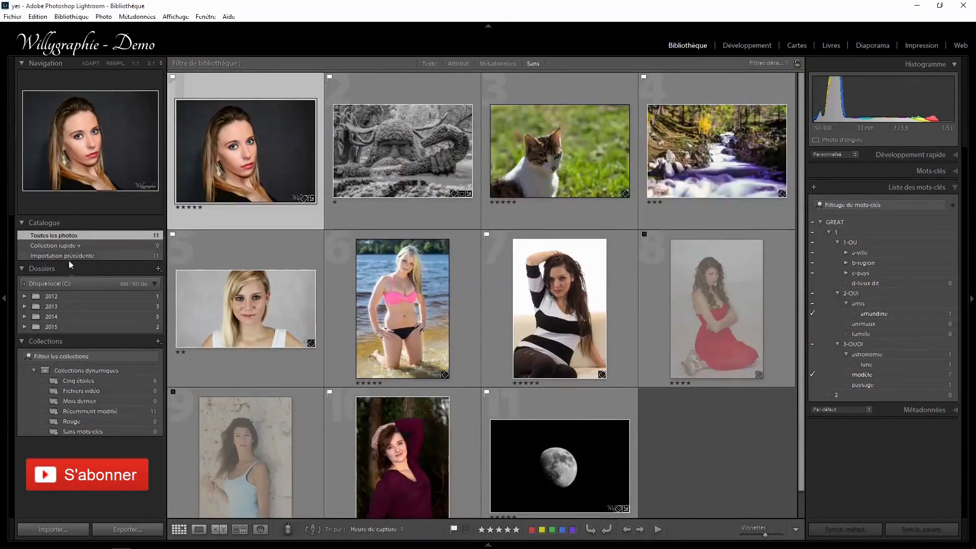
{"action": "left_click", "coordinate": [57, 315]}
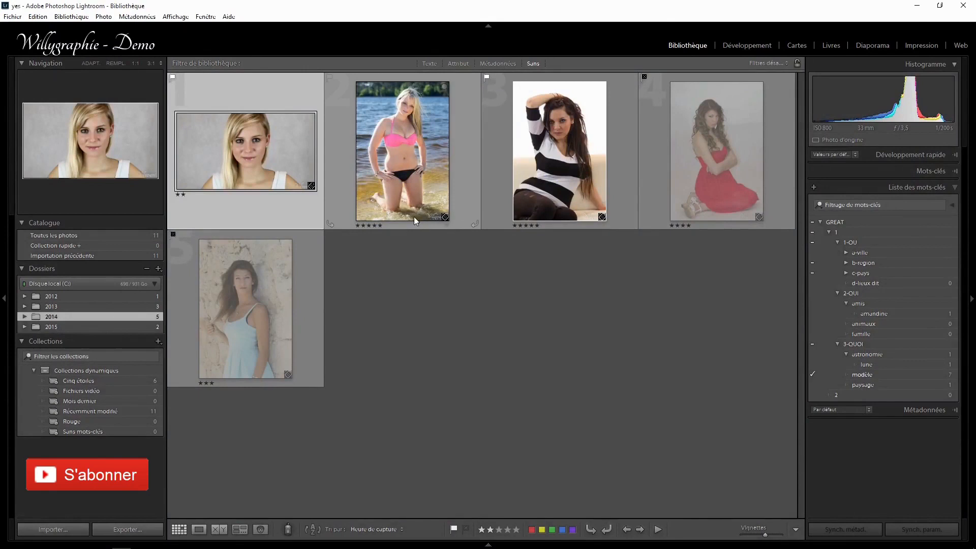
Display all photos in the catalogue and open the metadata filter with Mot-clé as the first column's criterion.
{"action": "left_click", "coordinate": [73, 234]}
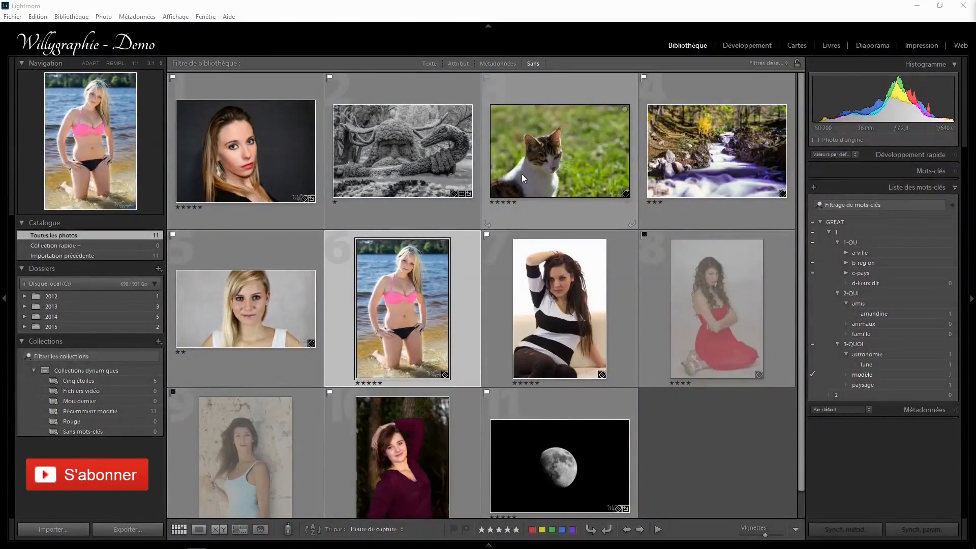
{"action": "left_click", "coordinate": [499, 64]}
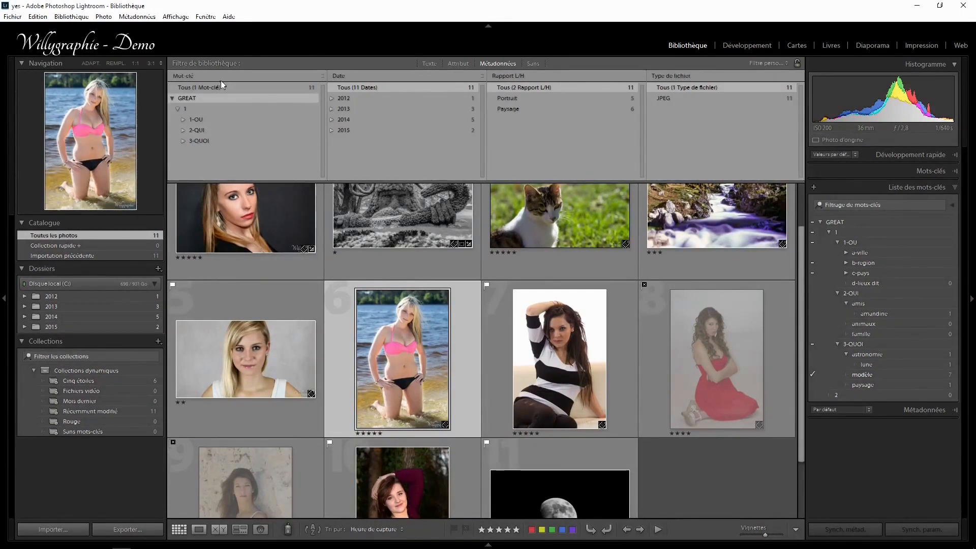
{"action": "left_click", "coordinate": [201, 76]}
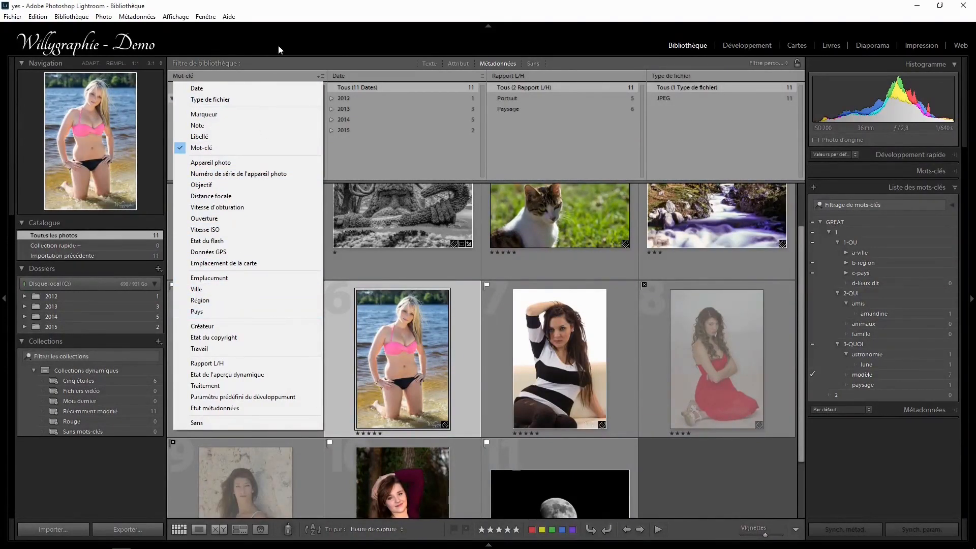
{"action": "left_click", "coordinate": [220, 149]}
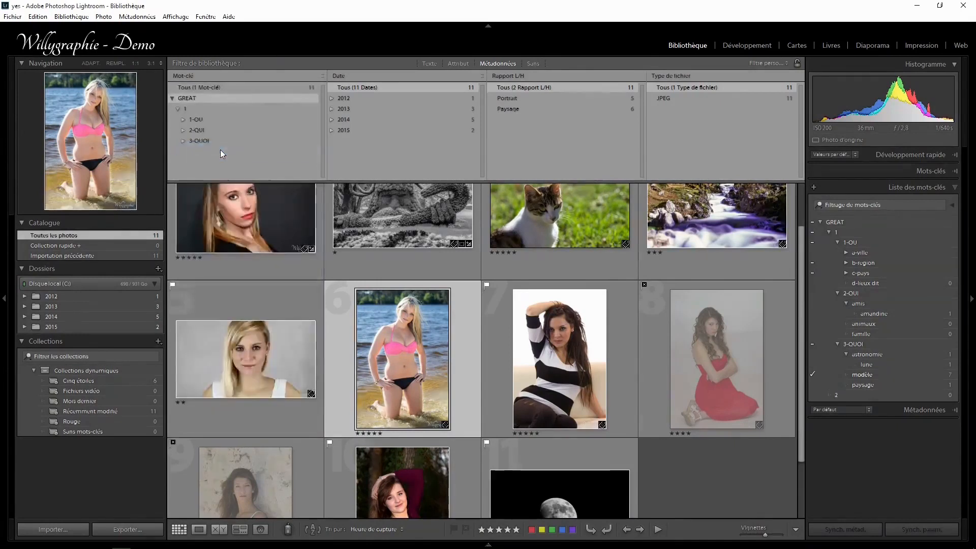
Keep Date as the second column's criterion and view the criteria available for the Rapport L/H column.
{"action": "left_click", "coordinate": [340, 77]}
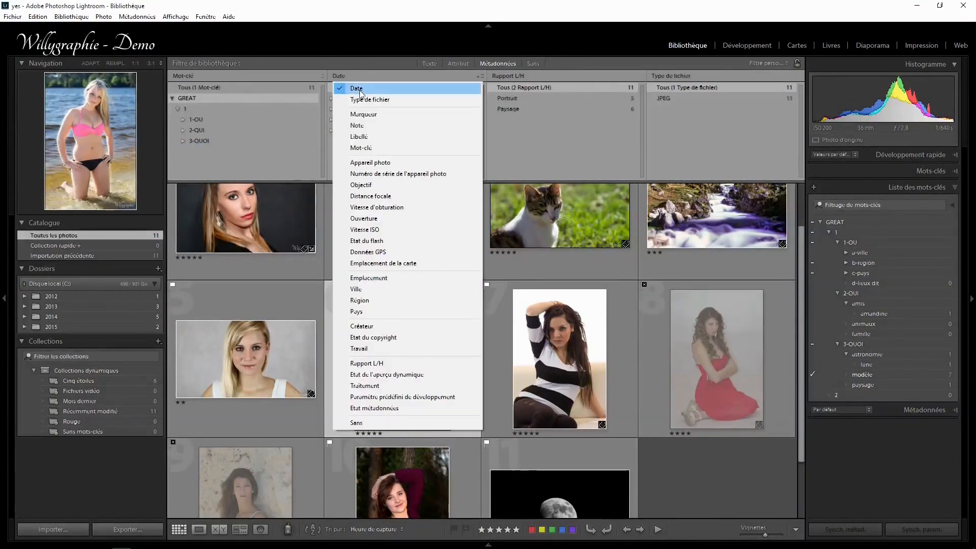
{"action": "left_click", "coordinate": [359, 90]}
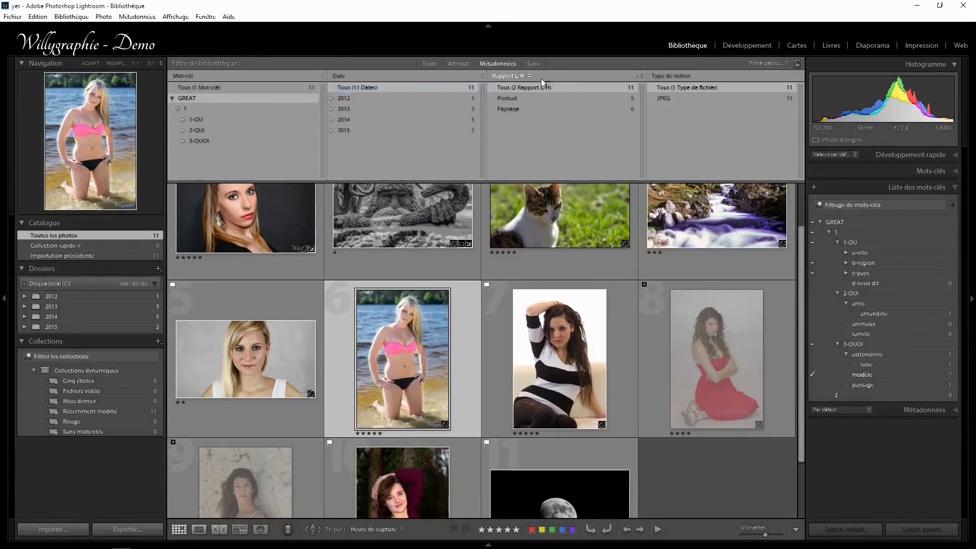
{"action": "left_click", "coordinate": [511, 75]}
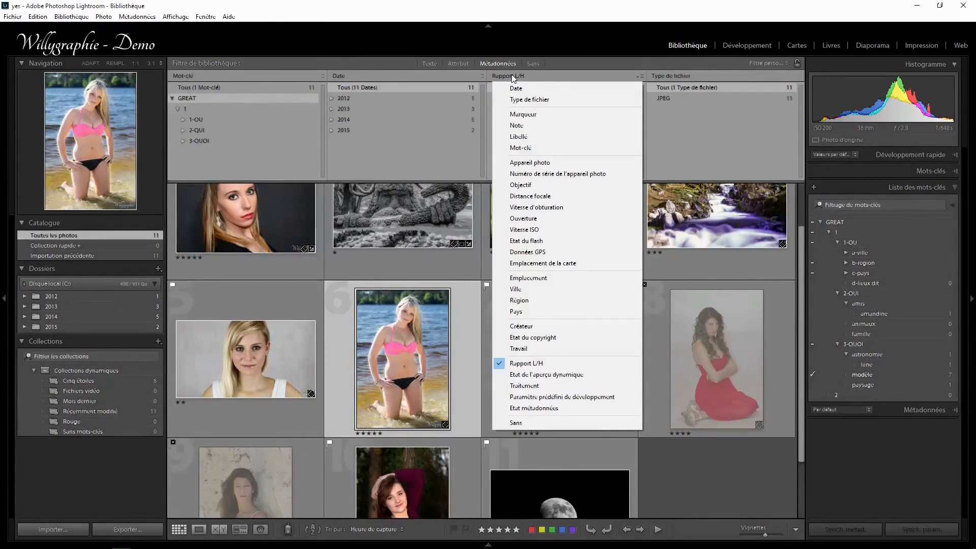
{"action": "left_click", "coordinate": [576, 65]}
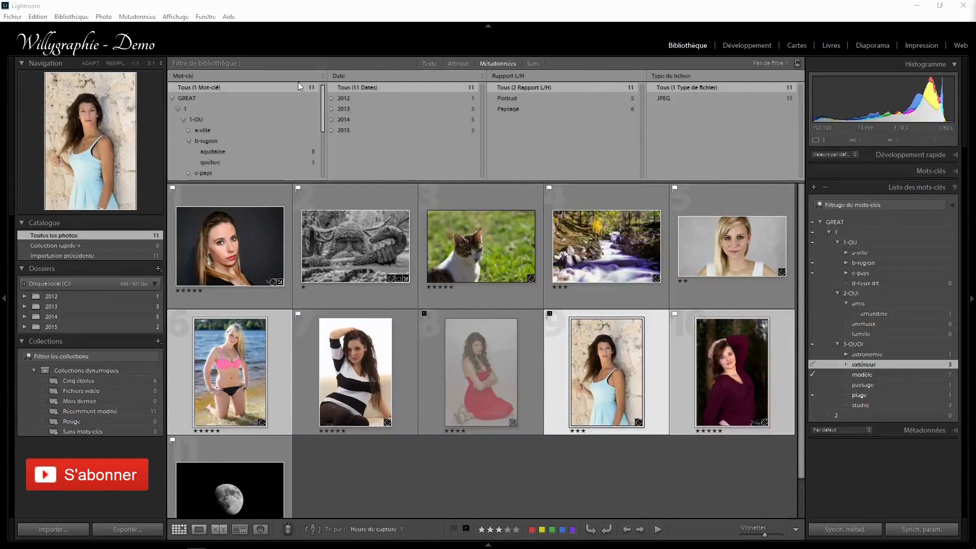
Filter the photos by the aquitaine keyword, the year 2014 and the Portrait aspect ratio.
{"action": "left_click", "coordinate": [208, 152]}
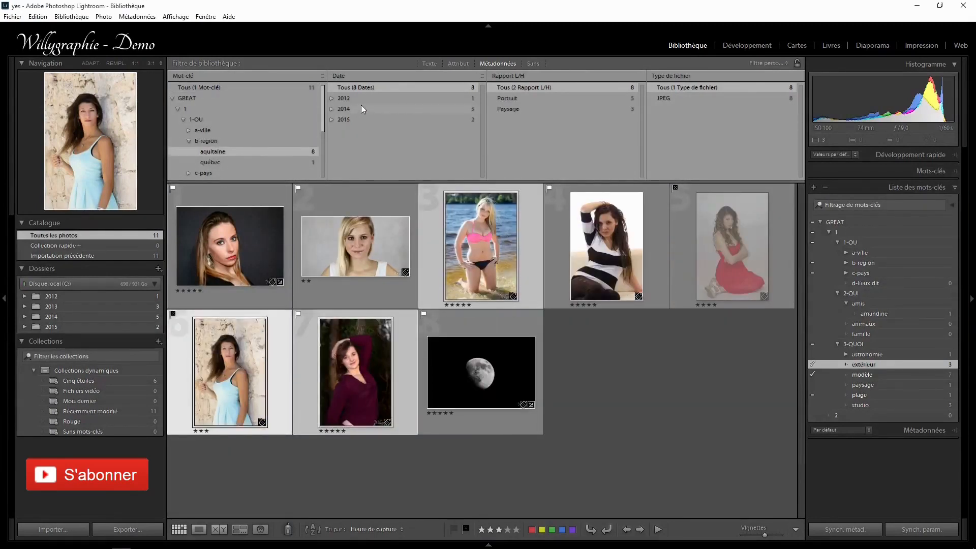
{"action": "left_click", "coordinate": [360, 106]}
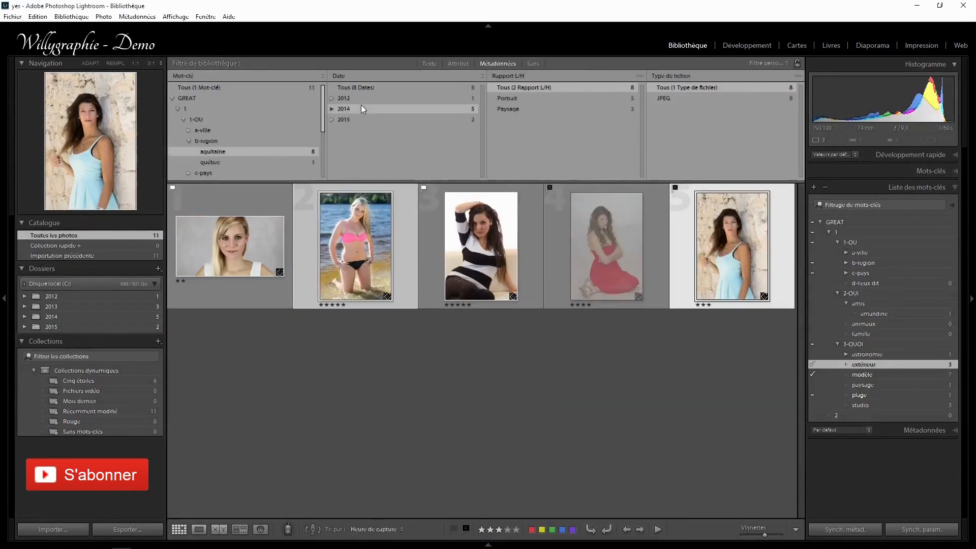
{"action": "left_click", "coordinate": [542, 98]}
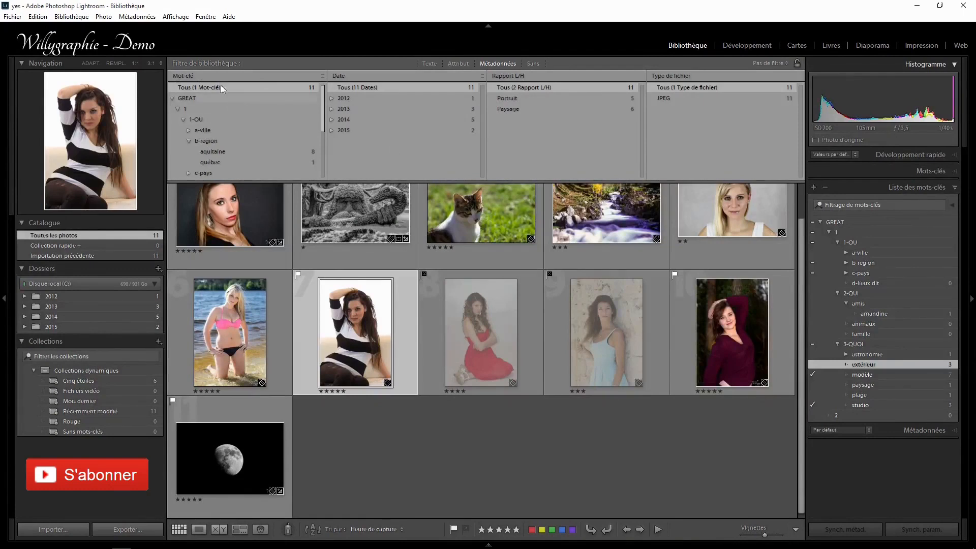
Change the metadata filter's second column to Mot-clé and its third column to Date.
{"action": "left_click", "coordinate": [350, 76]}
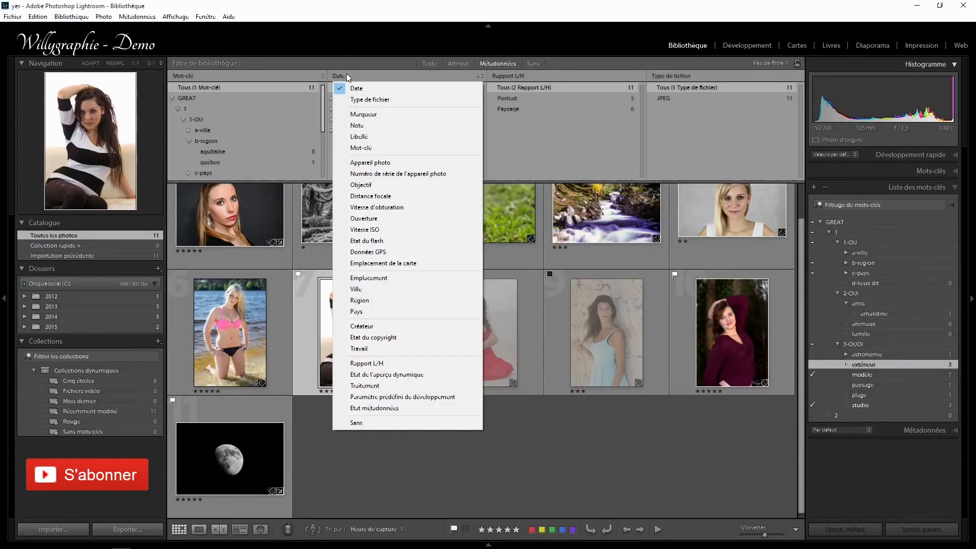
{"action": "left_click", "coordinate": [385, 147]}
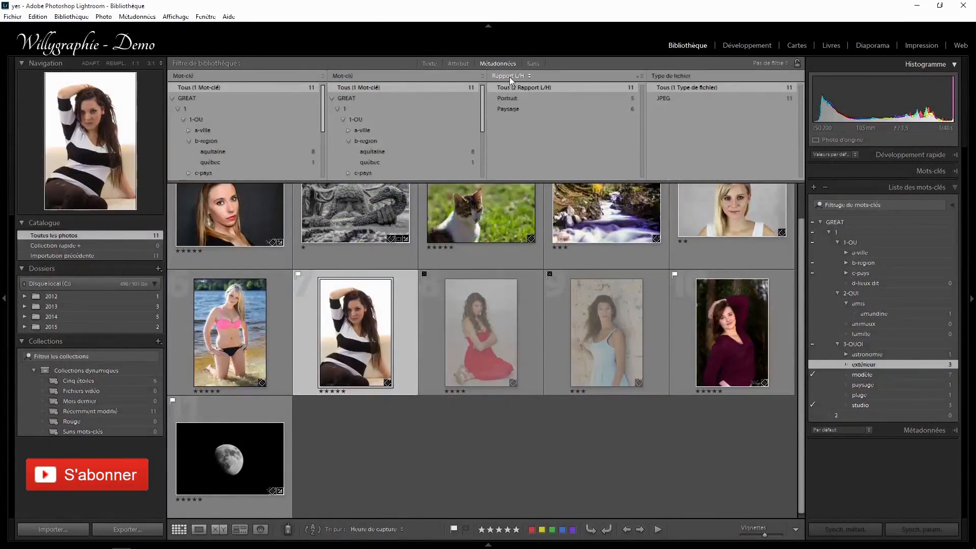
{"action": "left_click", "coordinate": [509, 77]}
{"action": "left_click", "coordinate": [521, 90]}
Filter the photos by the keywords aquitaine and studio, the year 2014 and the JPEG file type.
{"action": "left_click", "coordinate": [227, 152]}
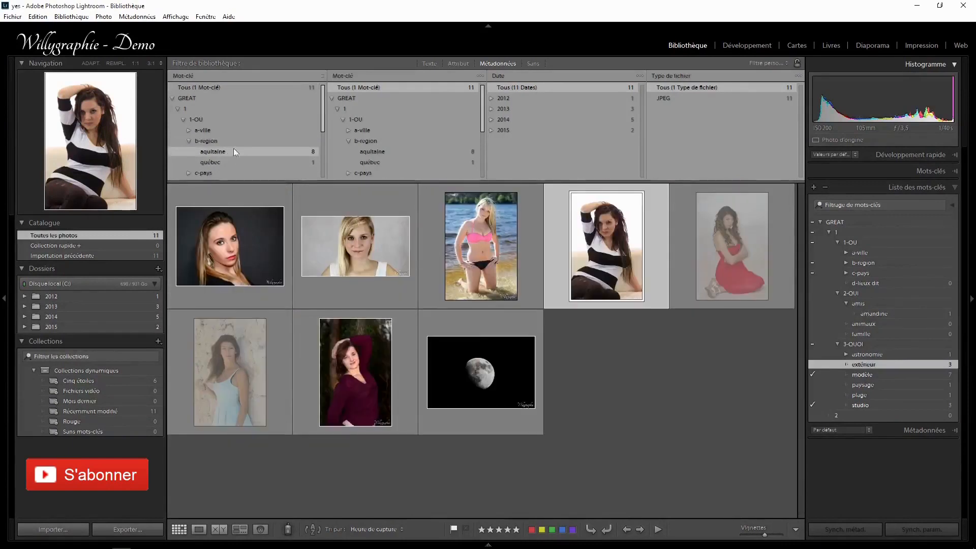
{"action": "scroll", "coordinate": [431, 136], "scroll_direction": "down", "scroll_amount": 3}
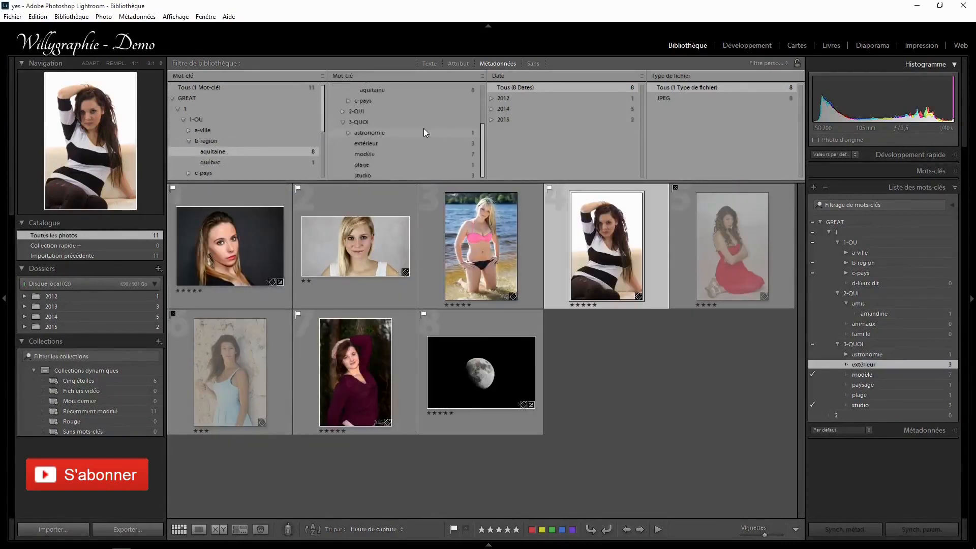
{"action": "left_click", "coordinate": [368, 174]}
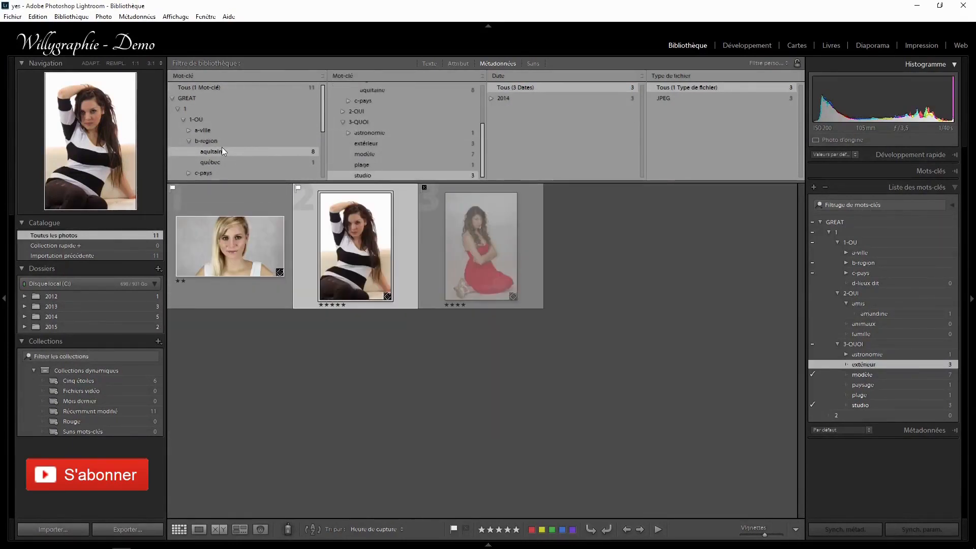
{"action": "left_click", "coordinate": [512, 94]}
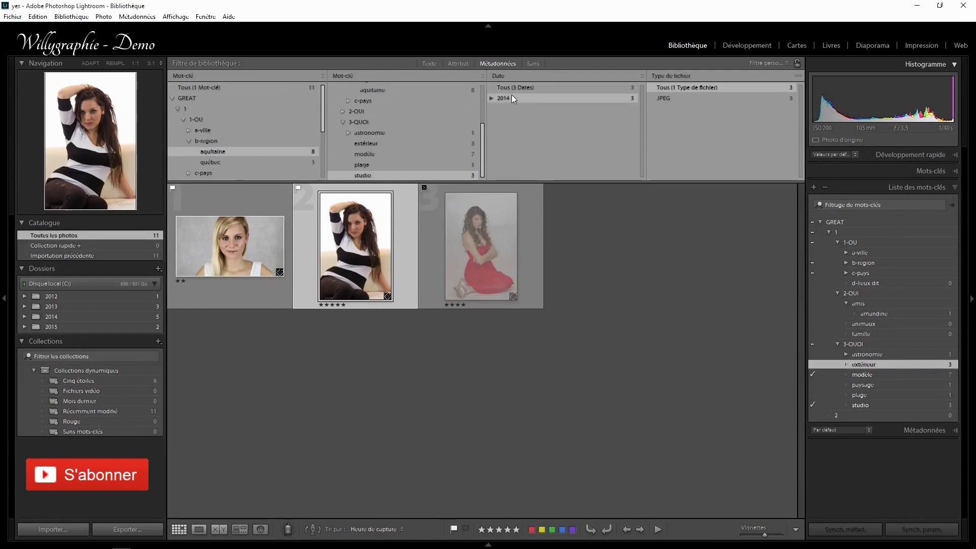
{"action": "left_click", "coordinate": [672, 99]}
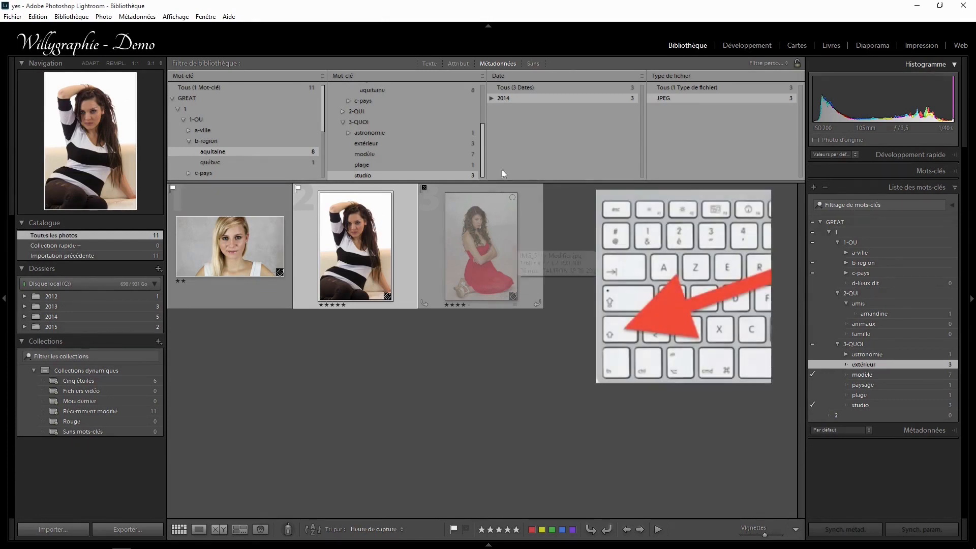
Add the attribute filter to the metadata criteria, restricting the photos to flagged ones rated four stars or more.
{"action": "left_click", "coordinate": [457, 63]}
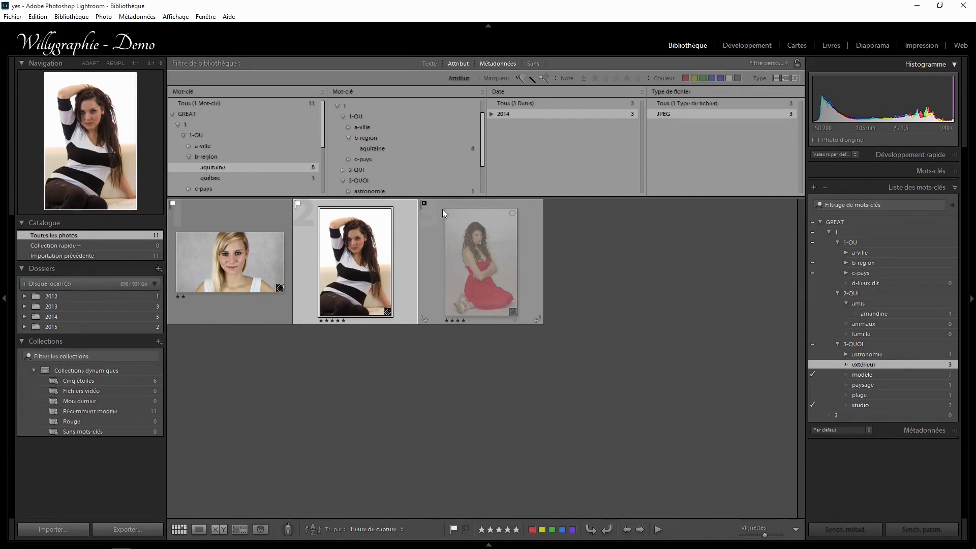
{"action": "left_click", "coordinate": [521, 77]}
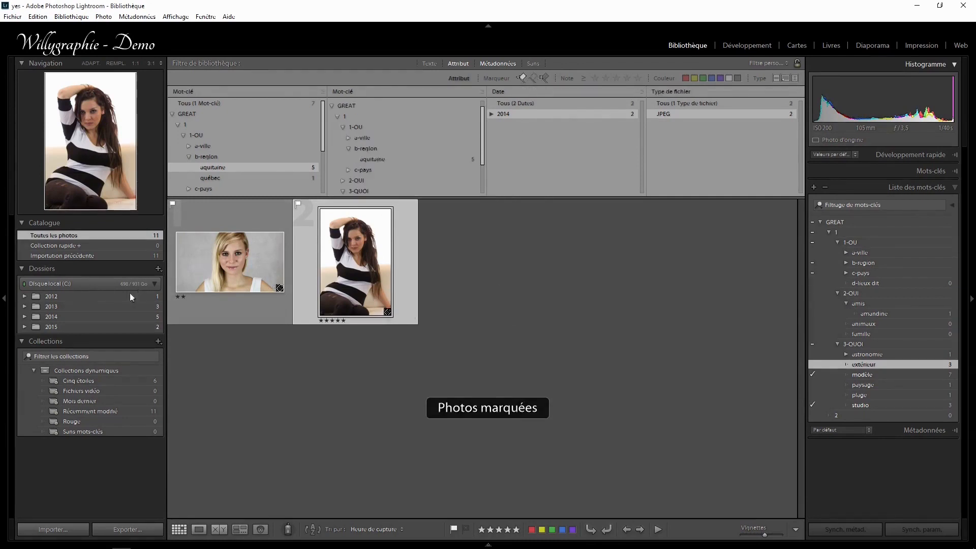
{"action": "scroll", "coordinate": [423, 151], "scroll_direction": "down", "scroll_amount": 1}
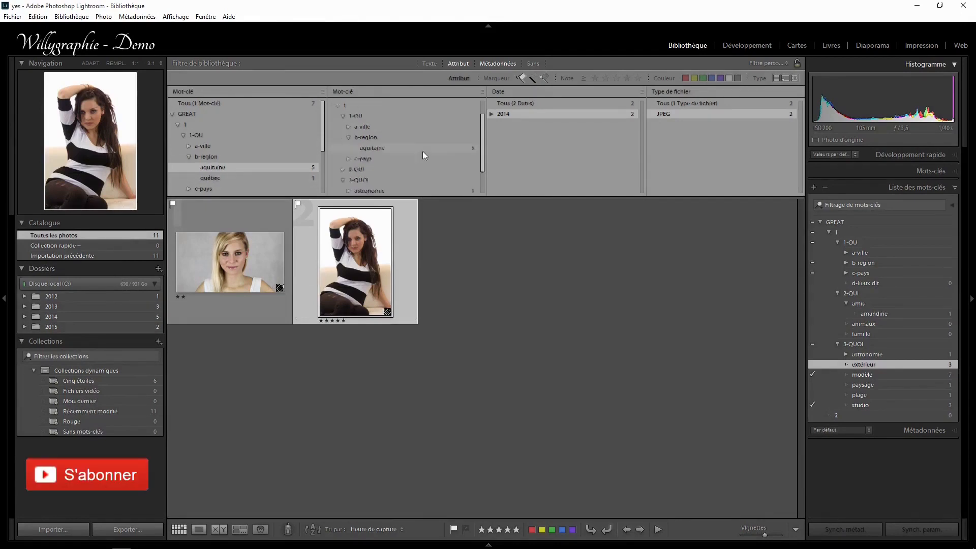
{"action": "scroll", "coordinate": [422, 152], "scroll_direction": "down", "scroll_amount": 3}
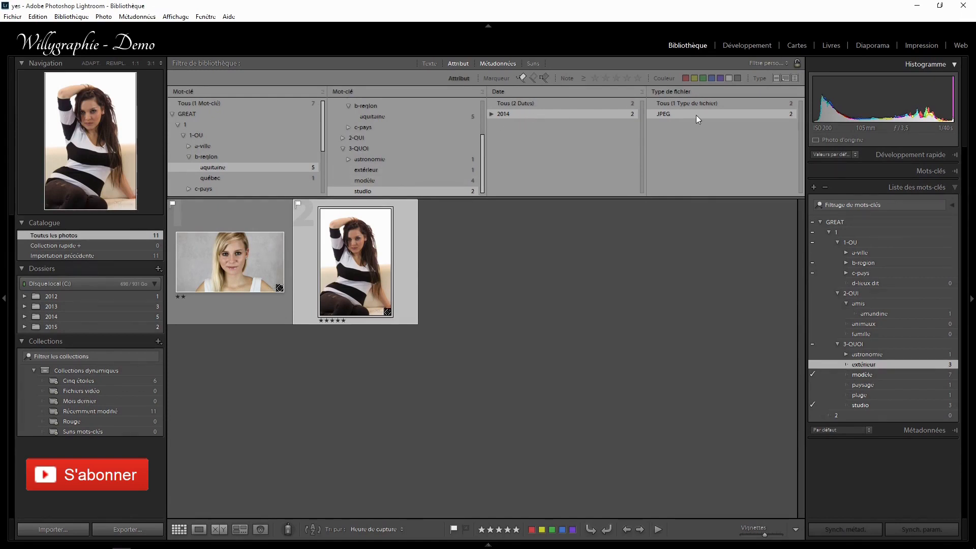
{"action": "left_click", "coordinate": [626, 80]}
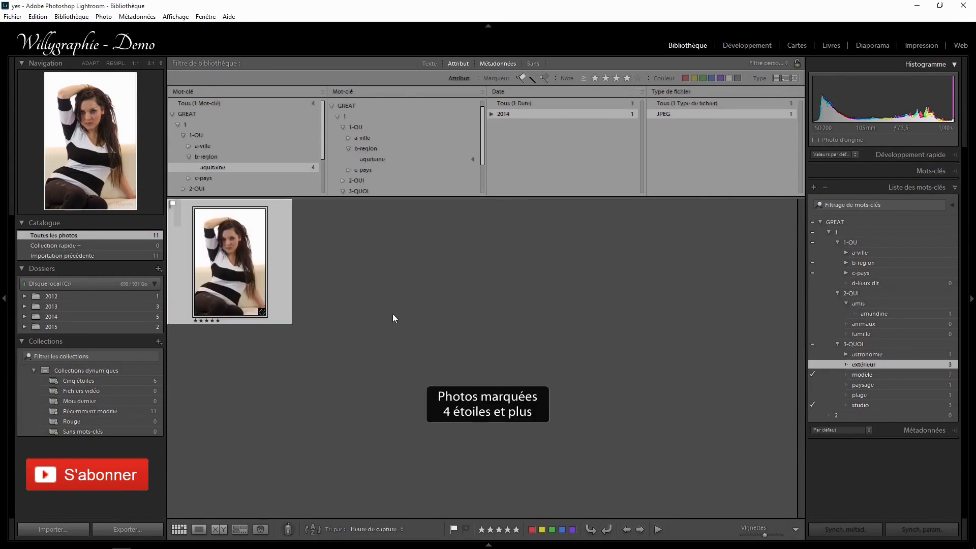